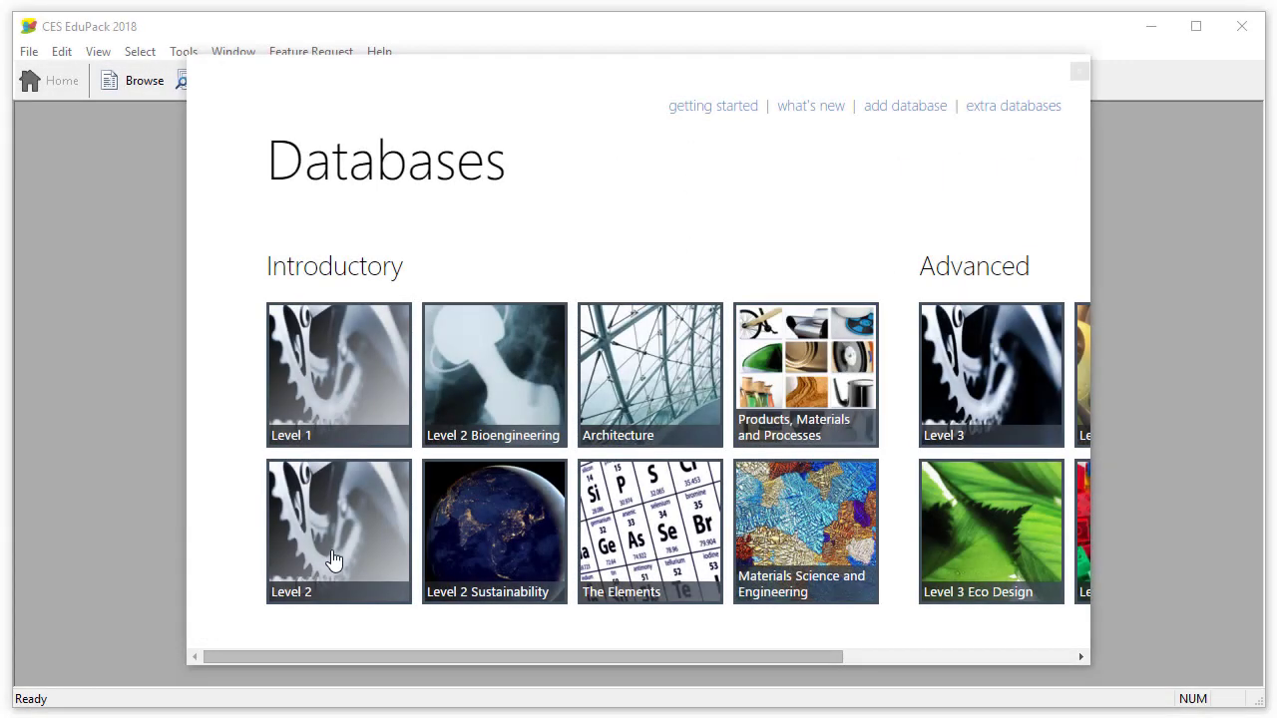
- Open the Level 2 database and its search panel, with the cursor in the search field
left_click(336, 546)
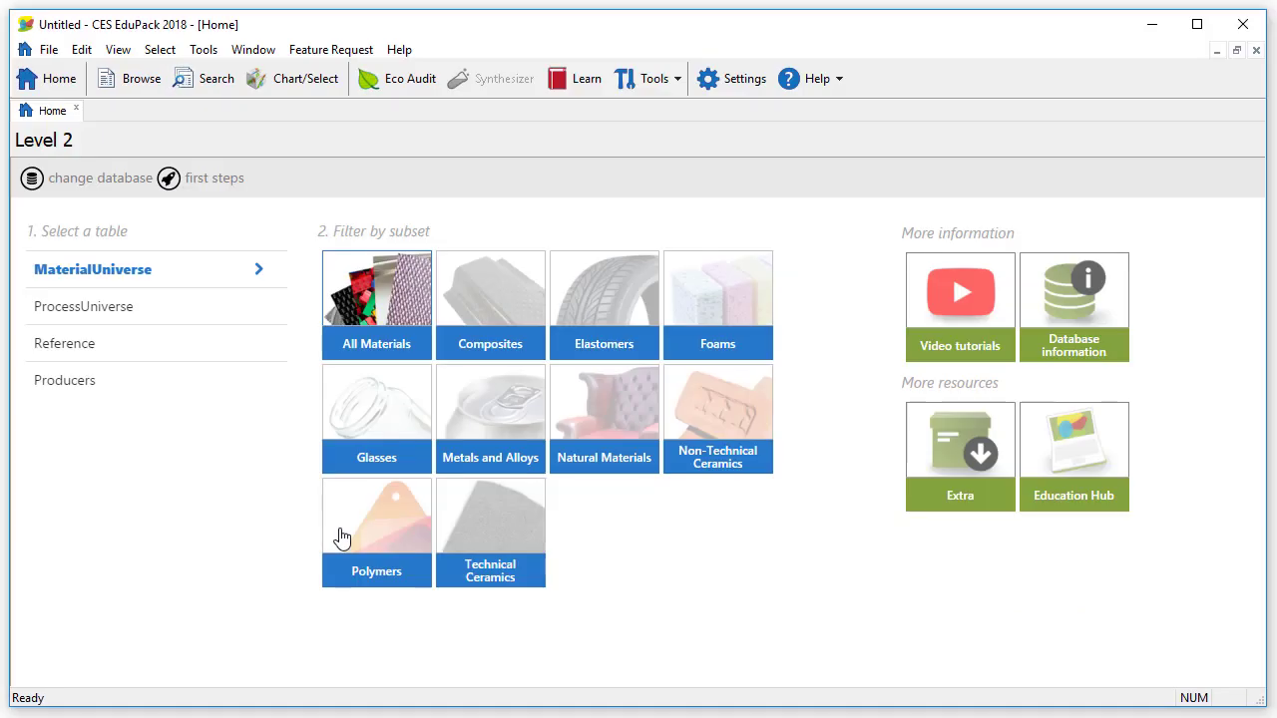
left_click(210, 90)
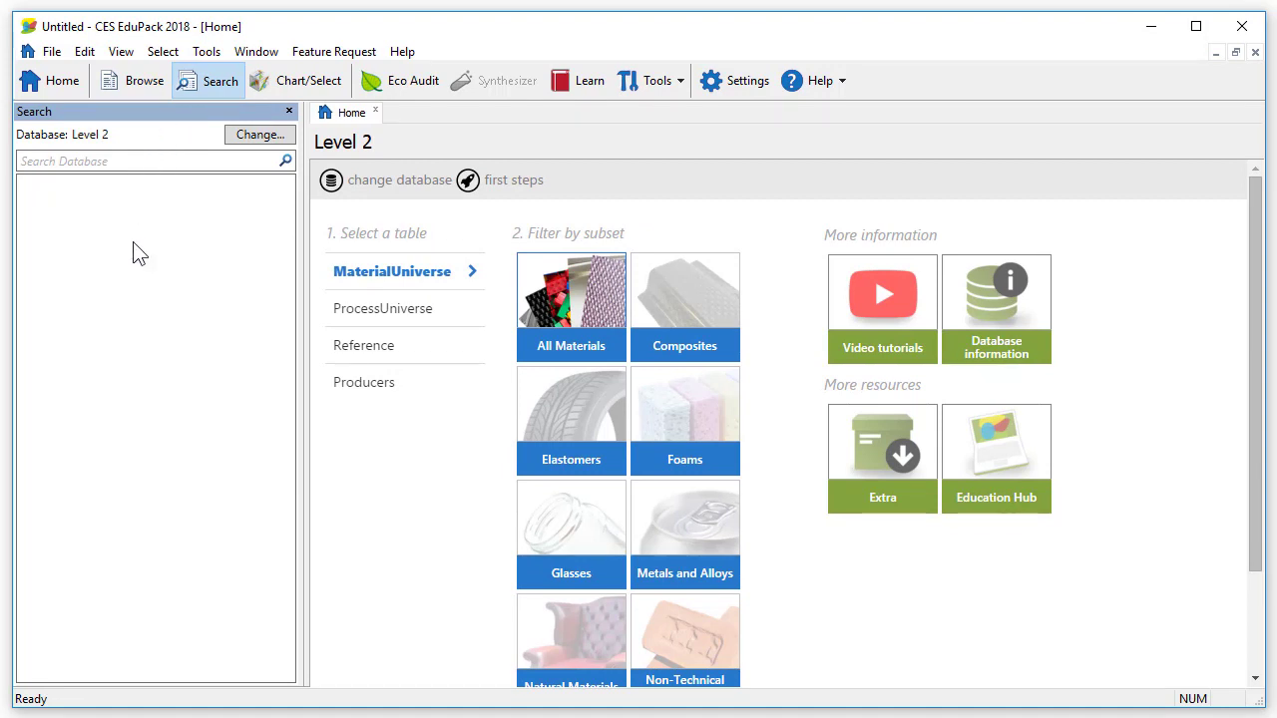
left_click(115, 165)
- Search for 'stainless' and expand the seven MaterialUniverse matches, led by Stainless steel
type("st")
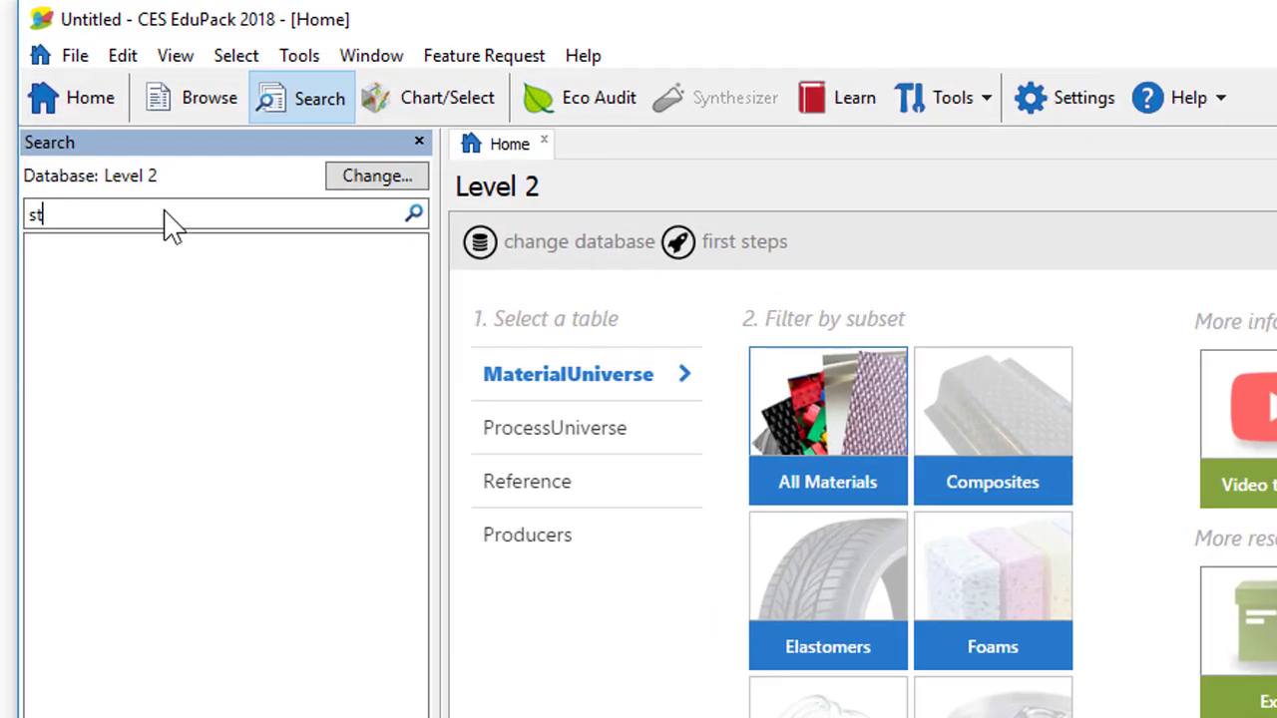
type("ainless")
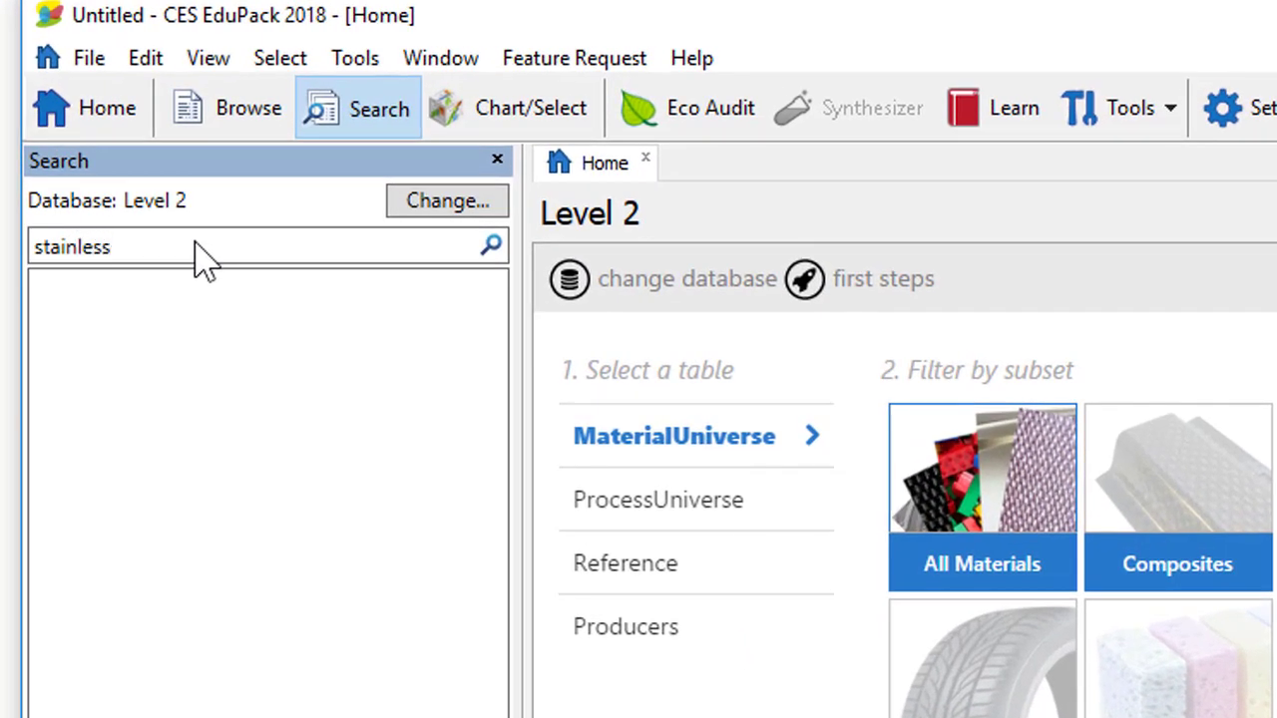
left_click(498, 253)
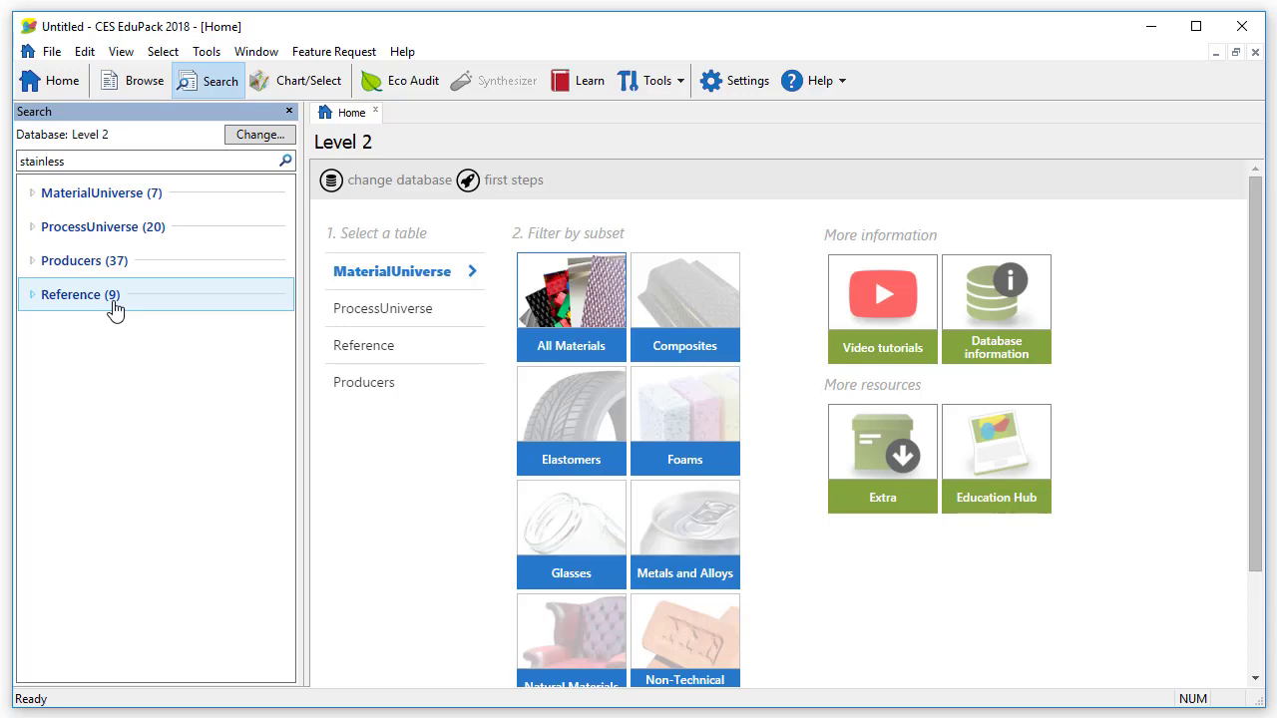
left_click(33, 195)
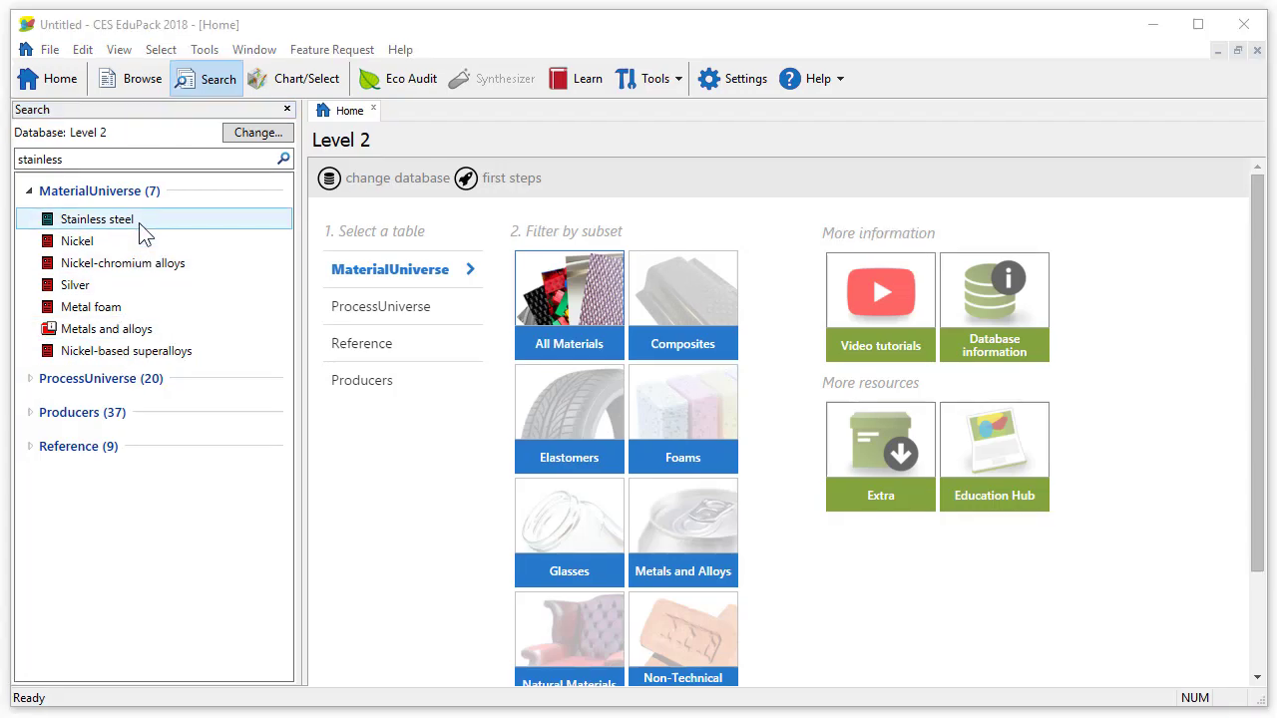
- Open the Stainless steel datasheet from the results and select the old search term
double_click(140, 223)
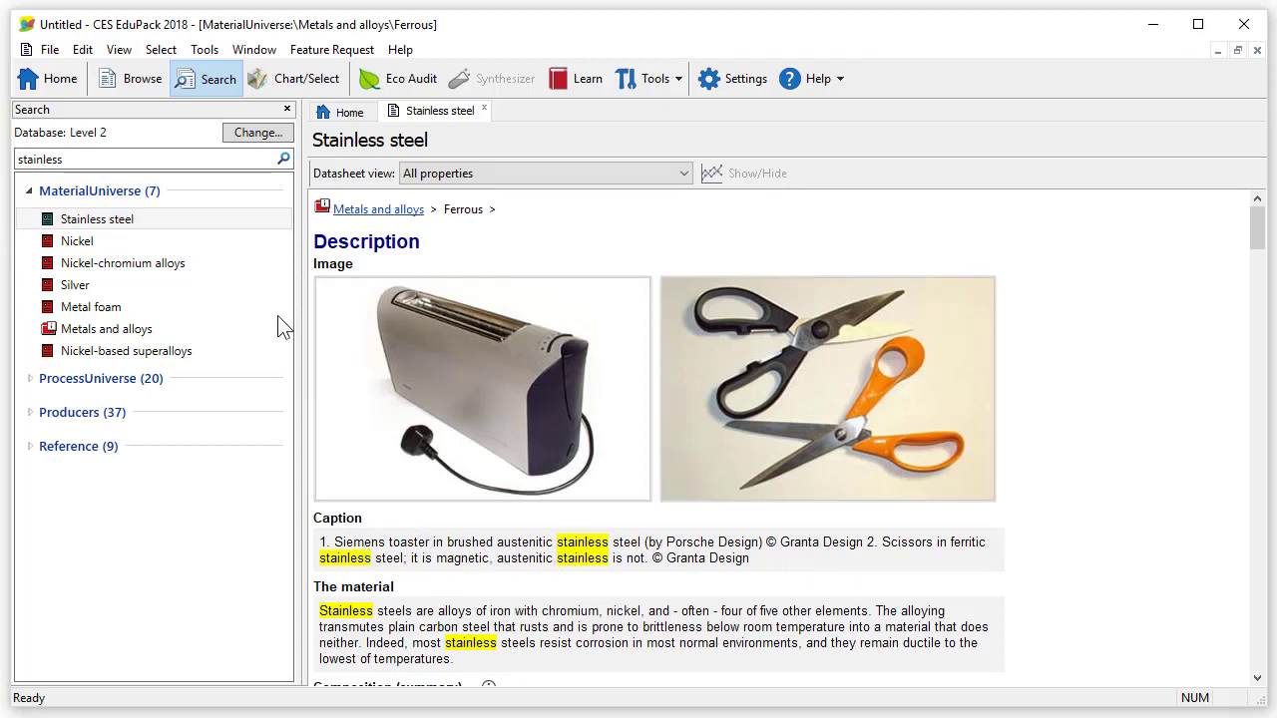
left_click_drag(130, 157, 27, 172)
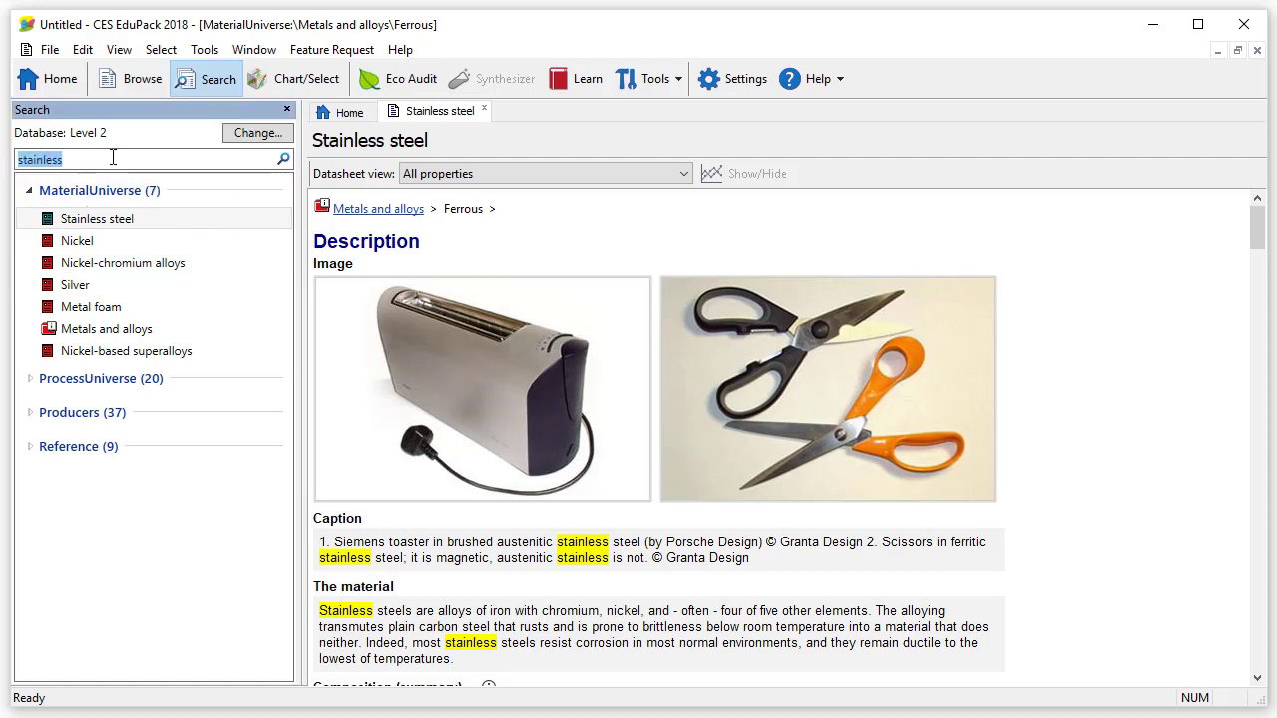
- Search for 'teflon' and open the Polytetrafluoroethylene (Teflon, PTFE) datasheet, scrolling through it
type("teflon")
left_click(284, 157)
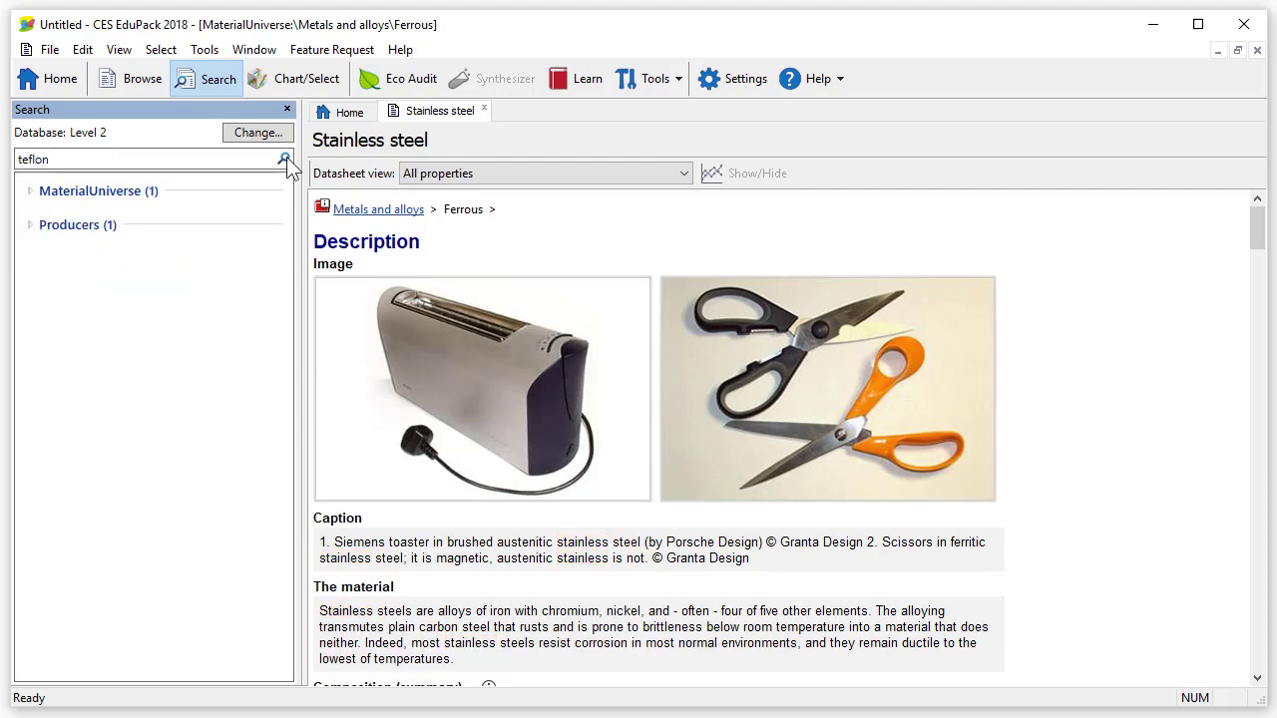
left_click(28, 191)
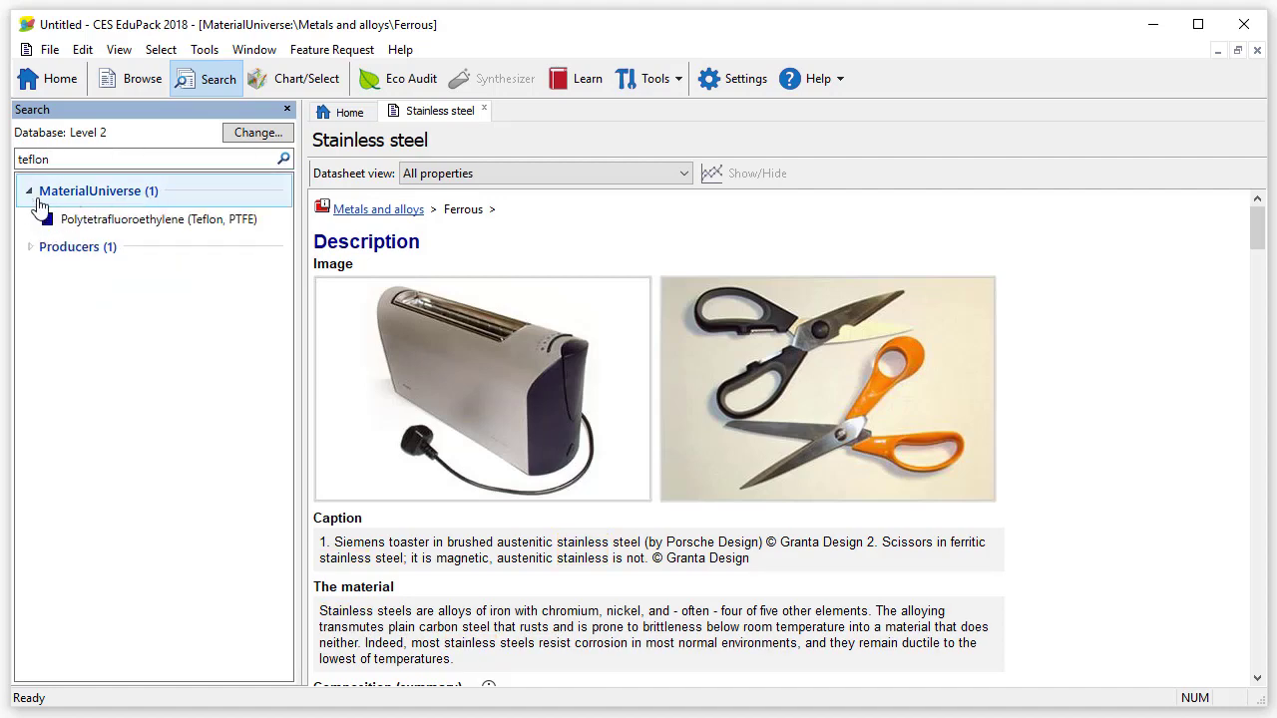
double_click(68, 223)
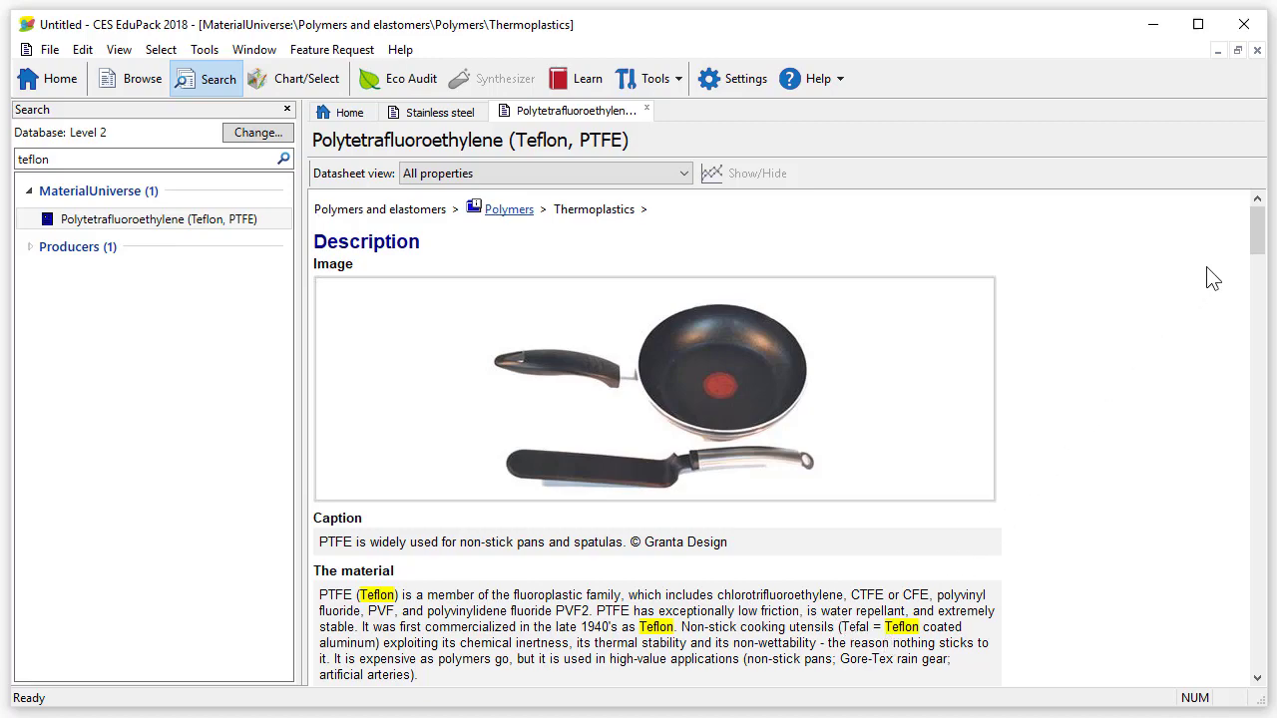
left_click_drag(1252, 242, 1257, 643)
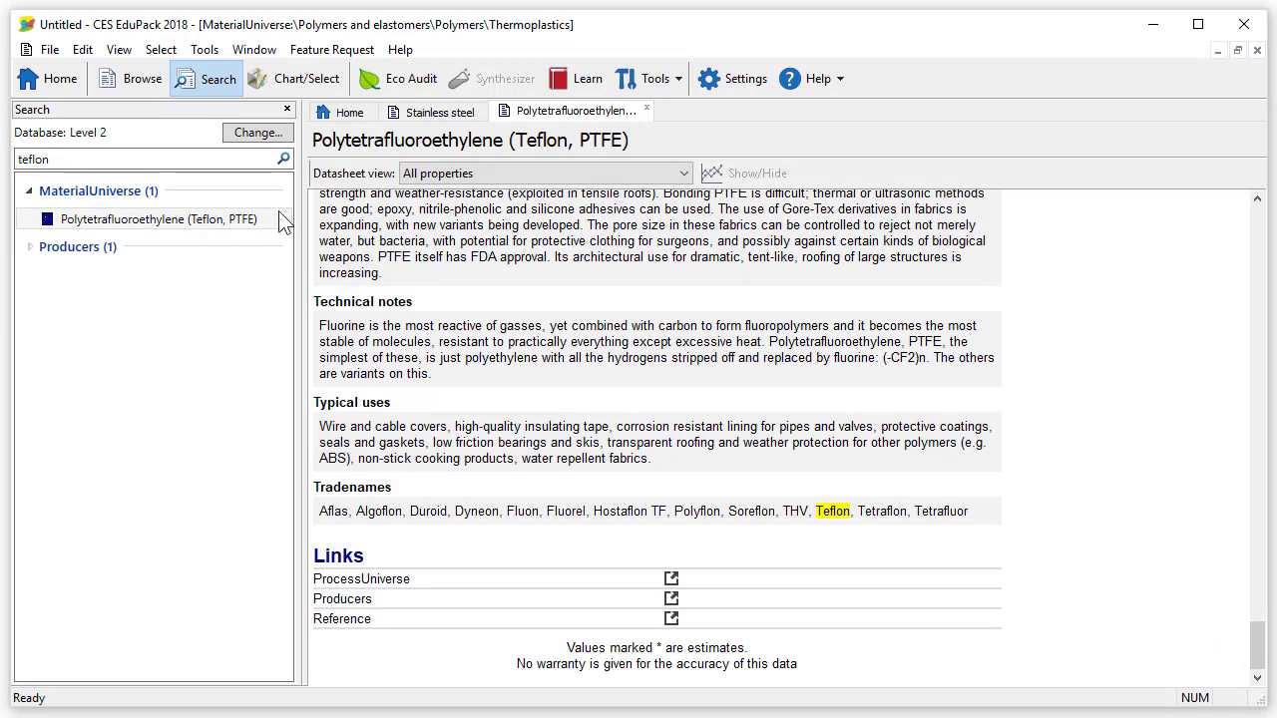
double_click(184, 161)
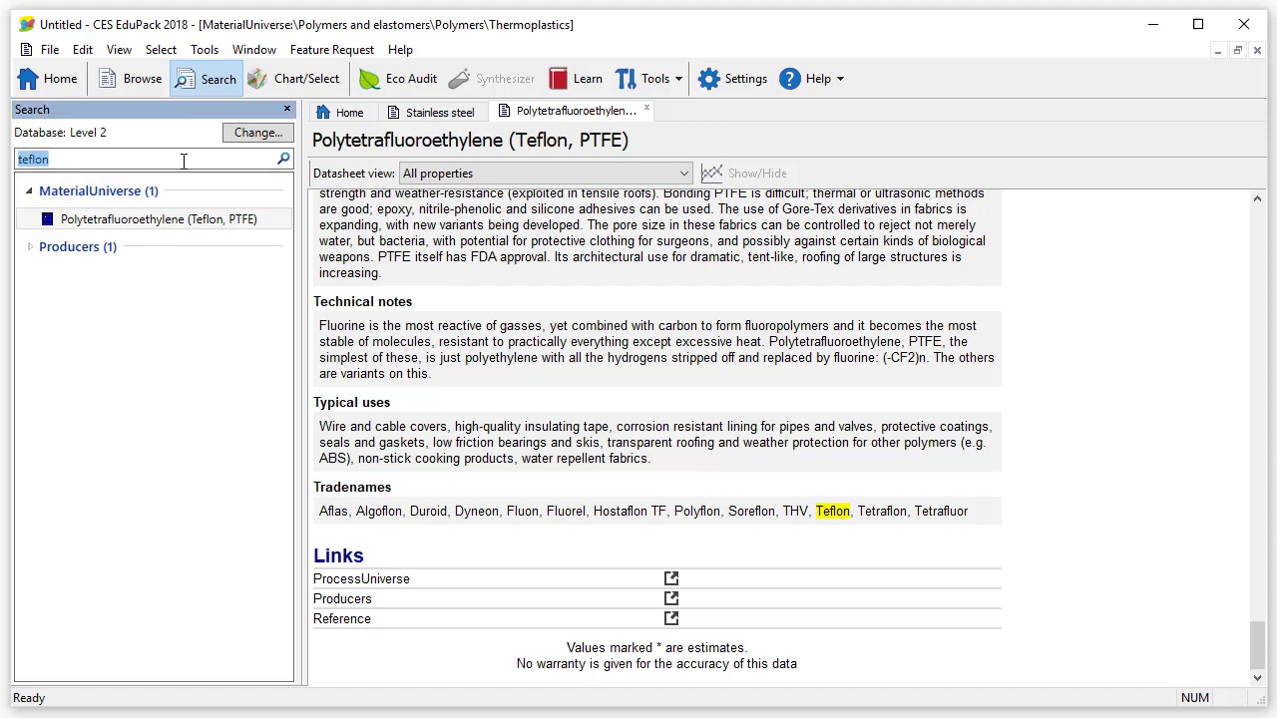
- Search for 'food' and expand both the 13 materials and matching processes
type("food")
left_click(283, 159)
left_click(31, 224)
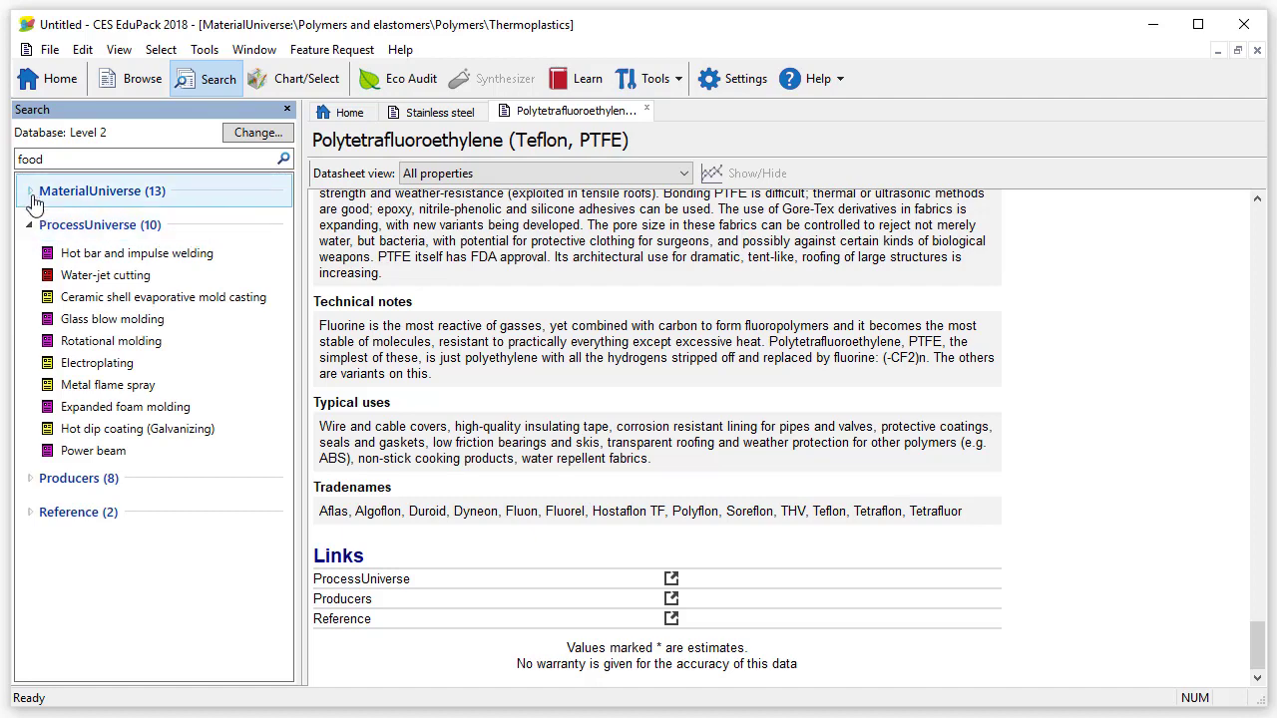
left_click(31, 191)
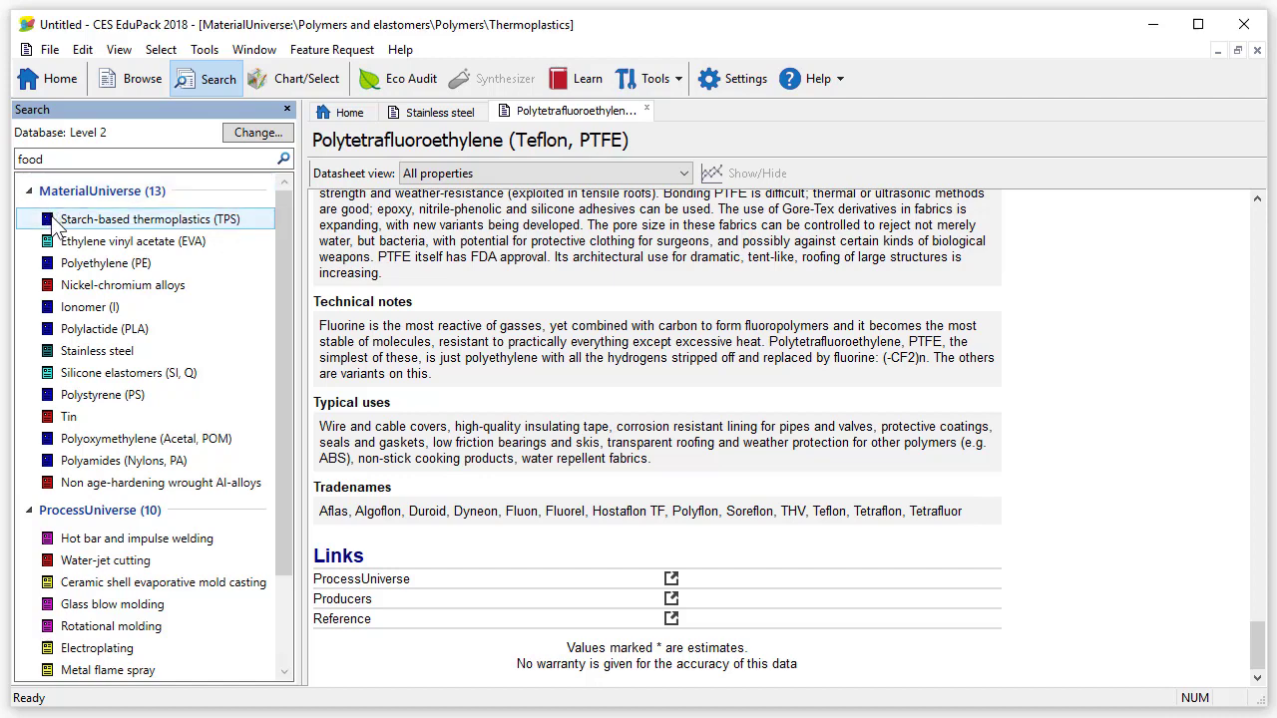
- Open datasheets for Starch-based thermoplastics, Glass blow molding and Expanded foam molding
double_click(228, 228)
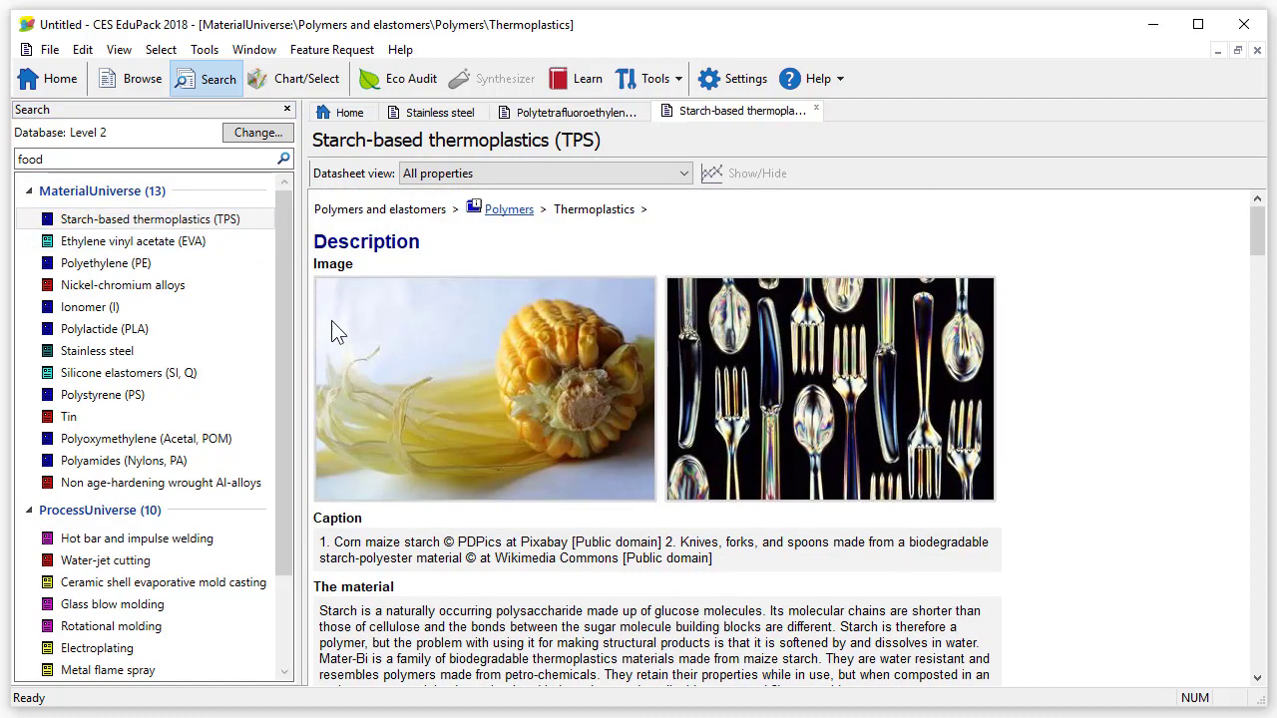
left_click_drag(287, 314, 286, 411)
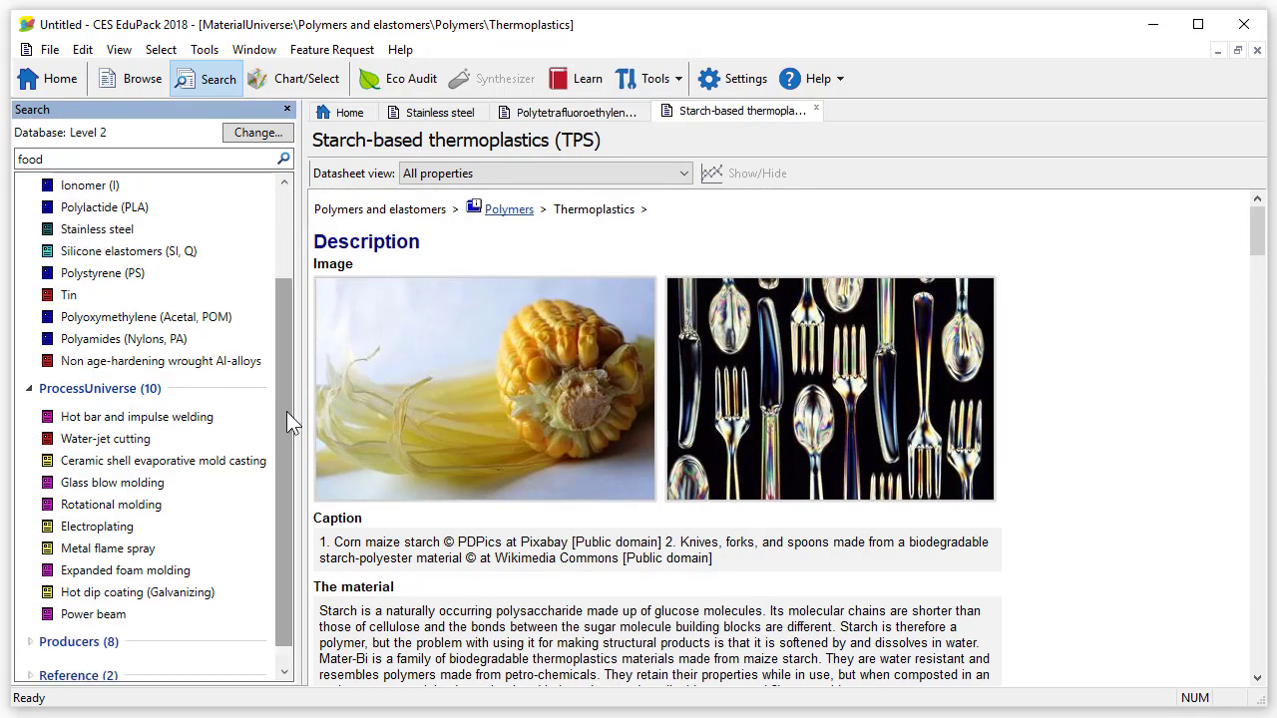
double_click(163, 484)
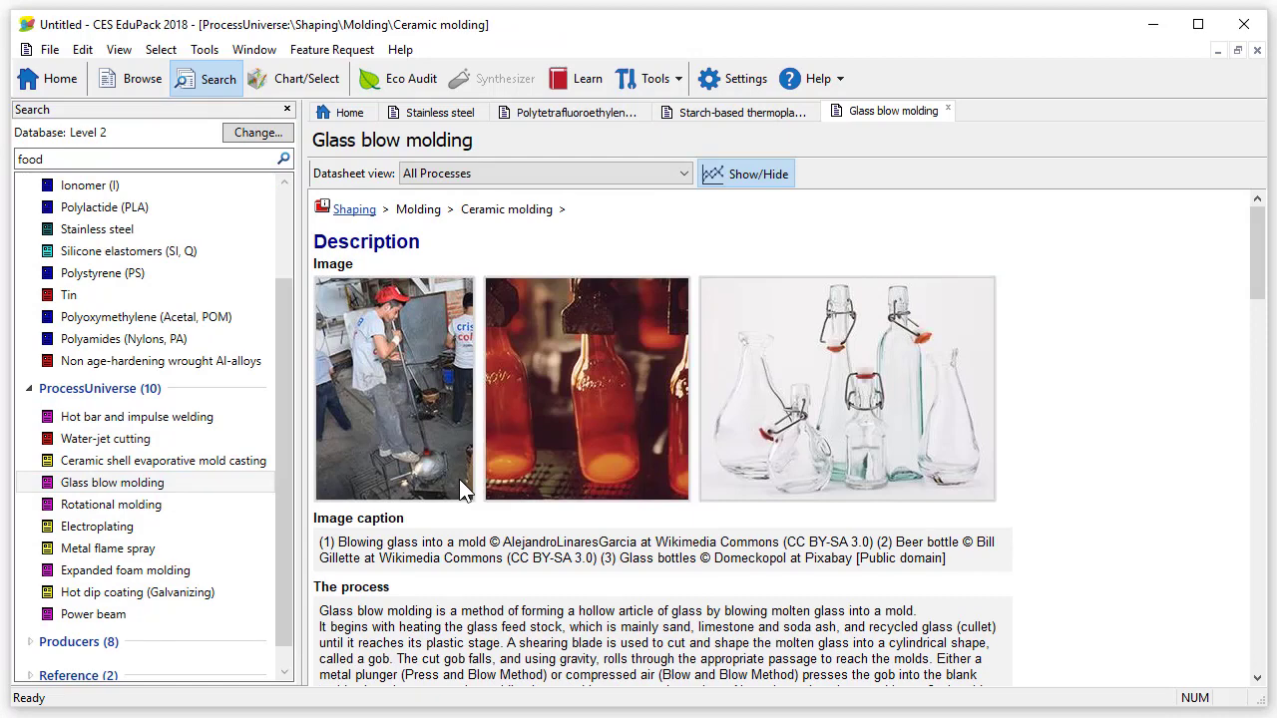
double_click(195, 569)
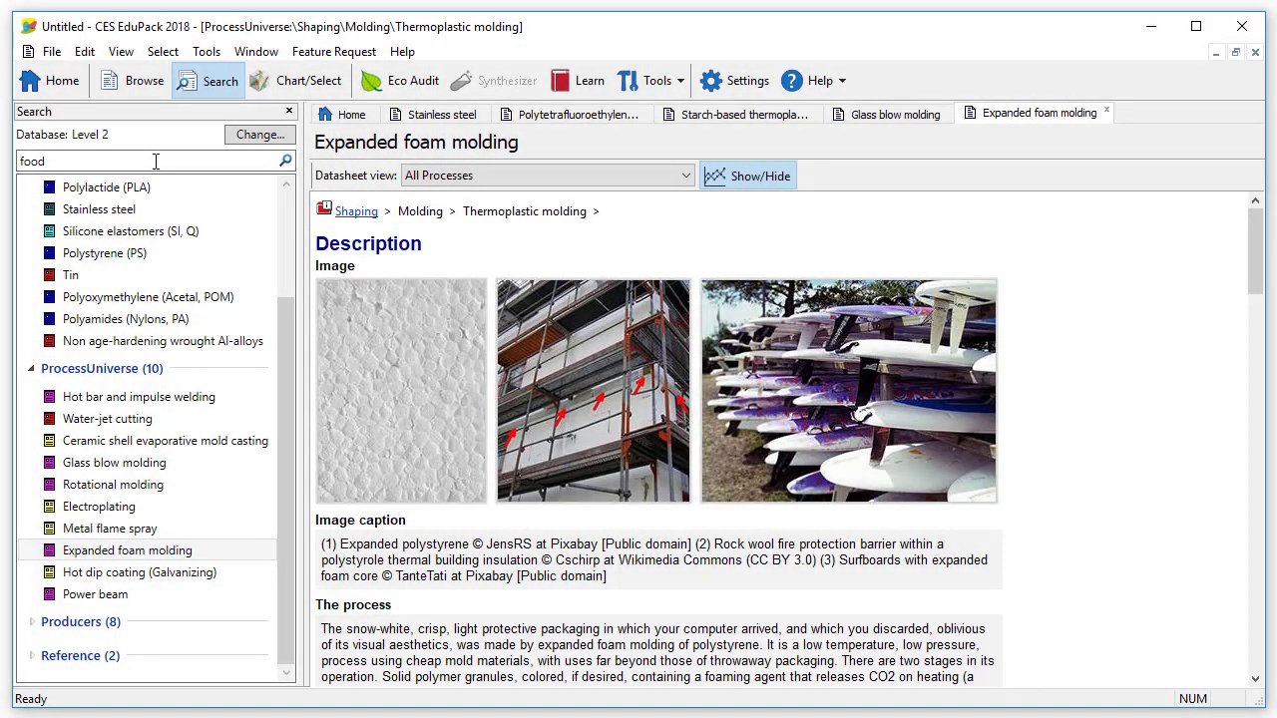
- Refine the query to 'food NOT drink' and expand the 12 materials and 9 processes
left_click(155, 162)
type("NO")
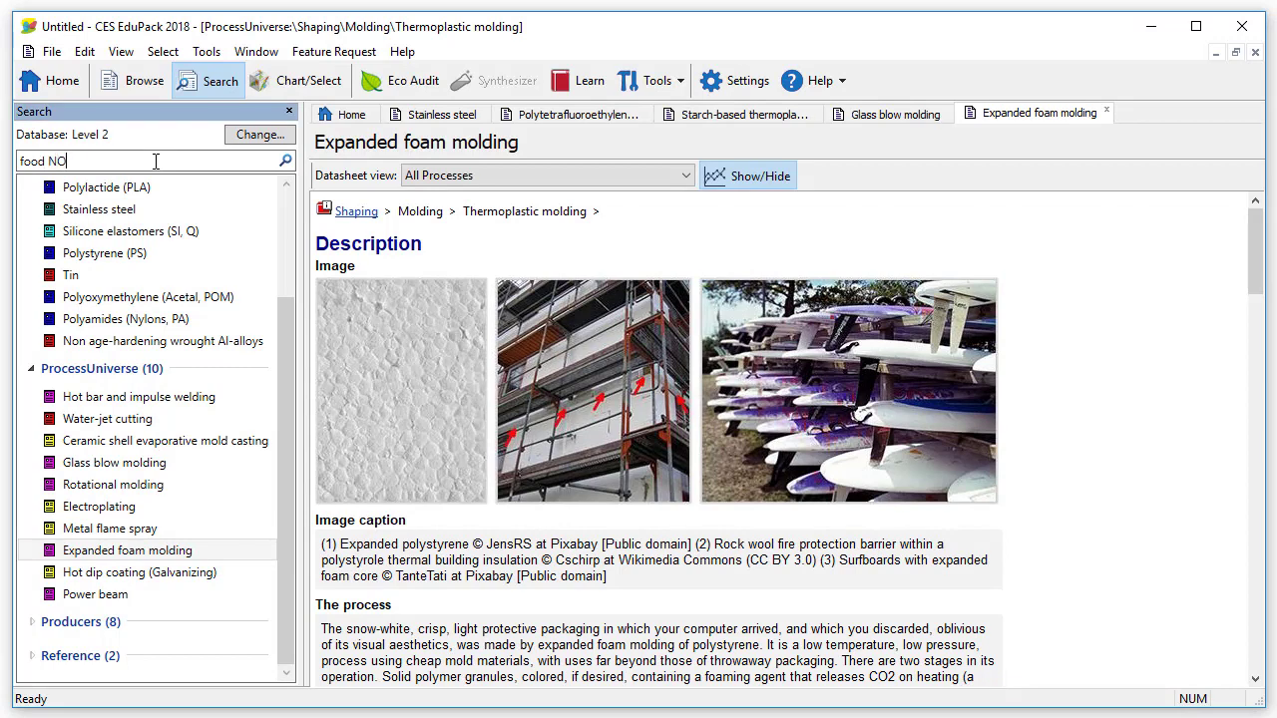
type("T drink")
left_click(285, 161)
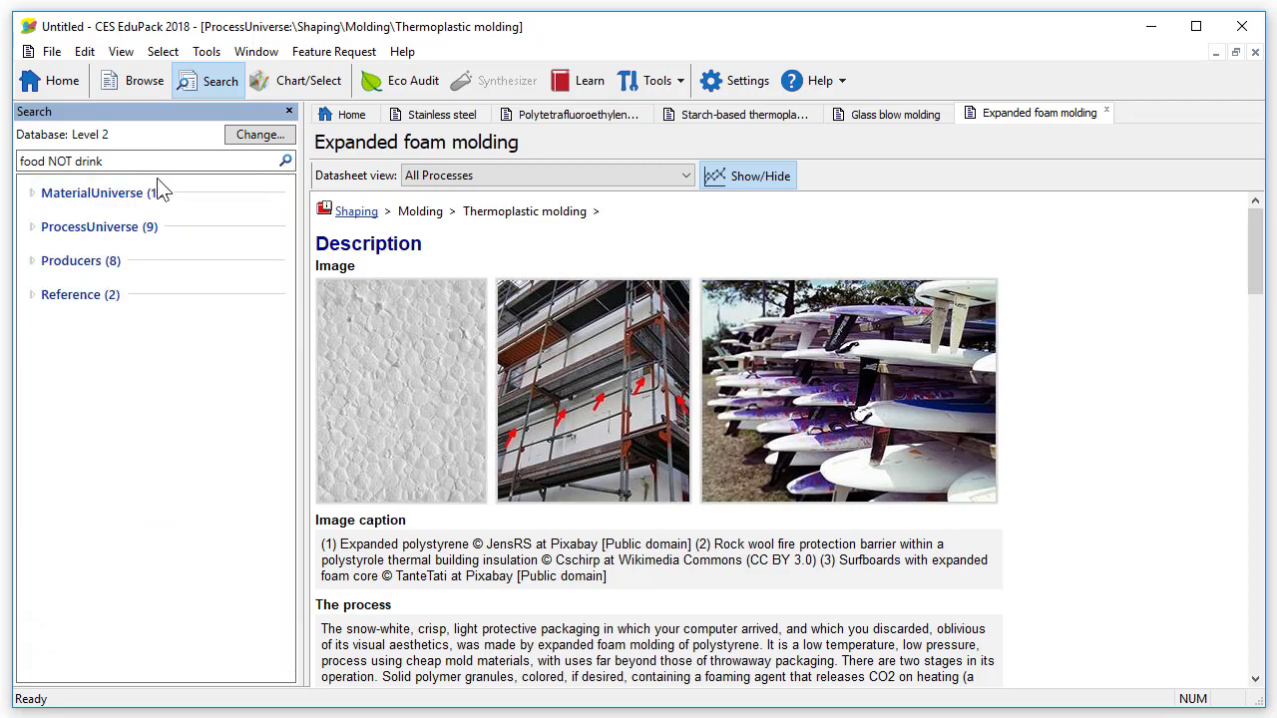
left_click(28, 202)
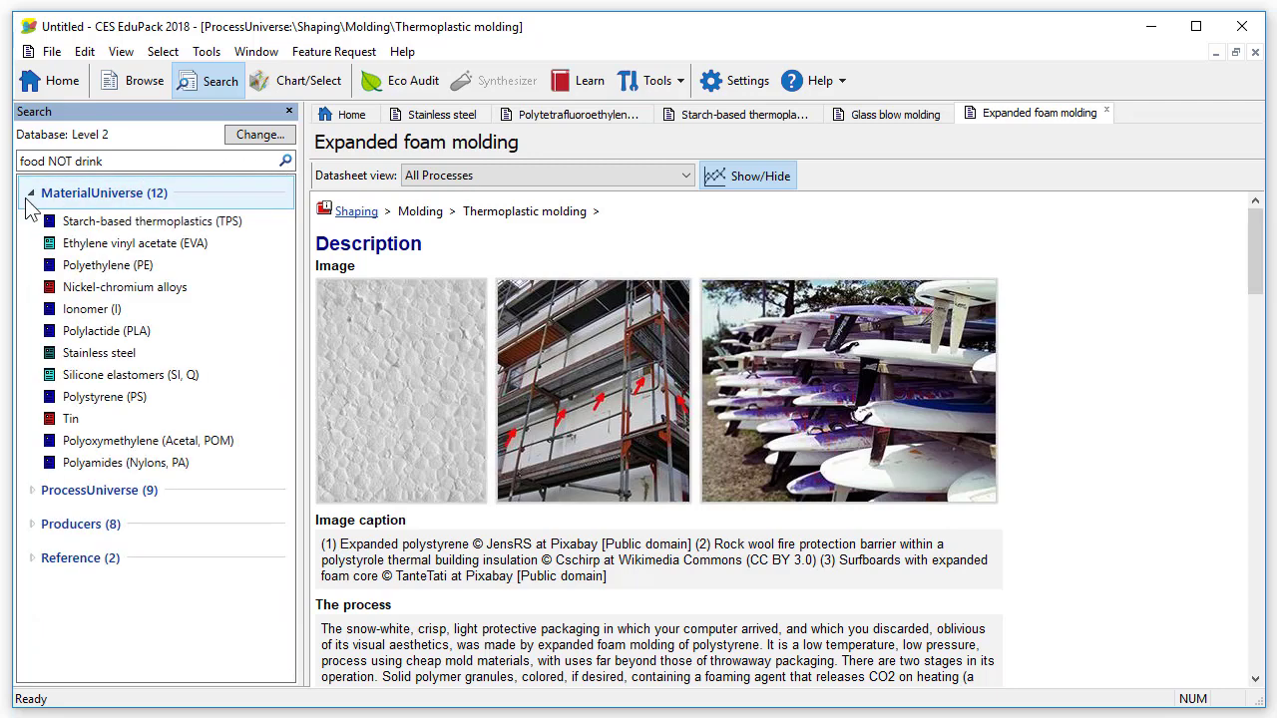
left_click(31, 493)
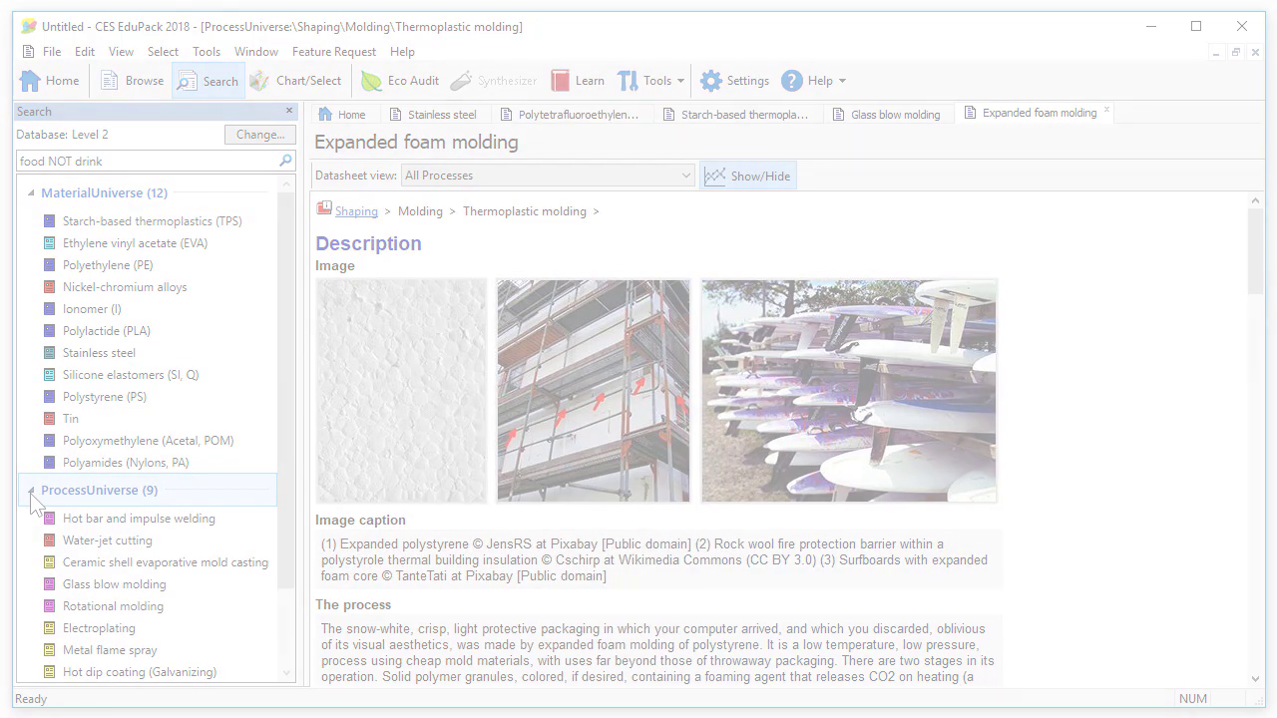